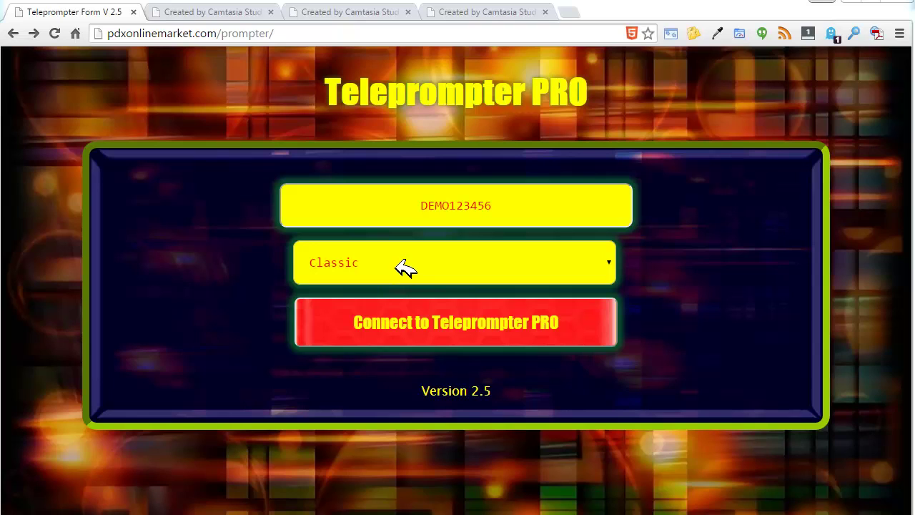
Connect to Teleprompter PRO with the Classic option
click(437, 325)
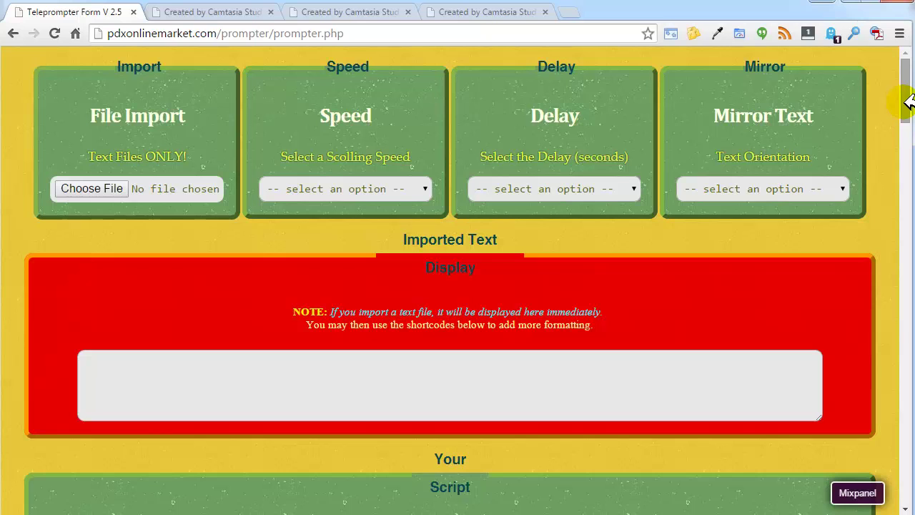
mouse_move(909, 91)
mouse_down()
mouse_move(907, 143)
mouse_move(909, 86)
mouse_up()
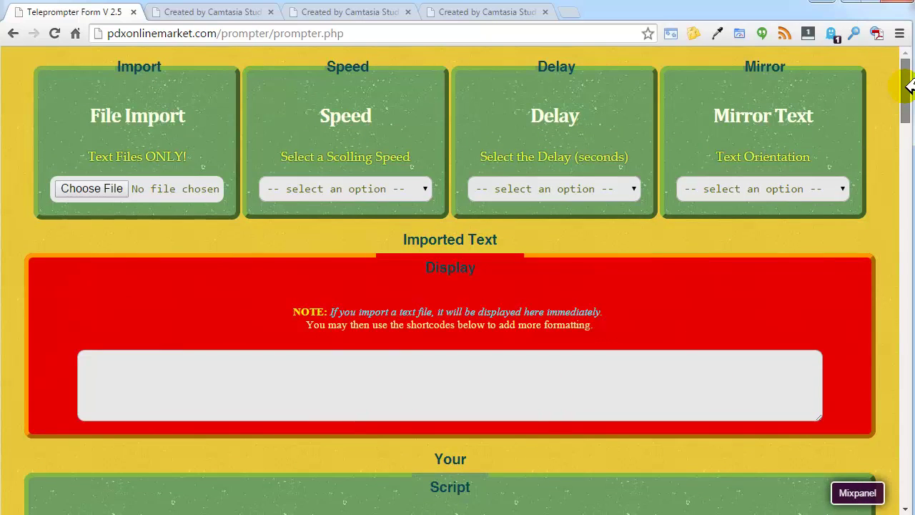
mouse_move(909, 86)
mouse_down()
mouse_move(911, 164)
mouse_move(908, 69)
mouse_up()
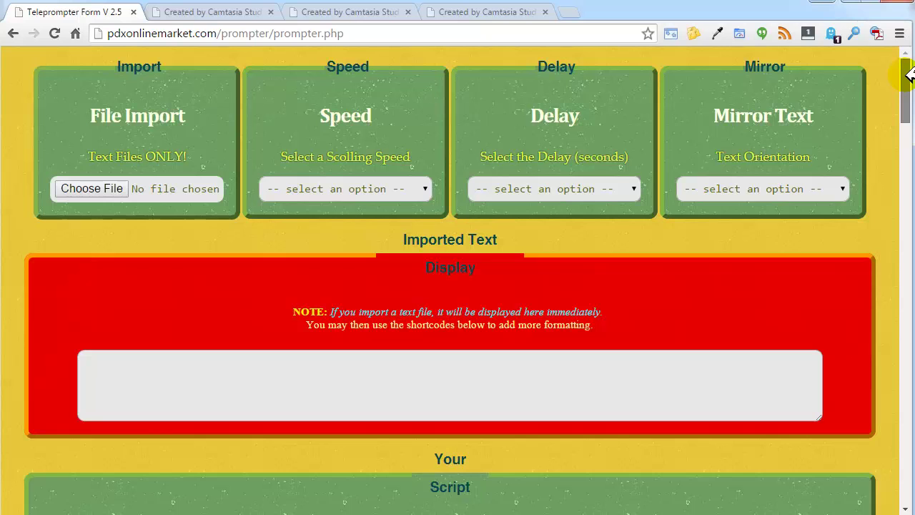
mouse_move(908, 75)
mouse_down()
mouse_move(909, 169)
mouse_move(906, 71)
mouse_up()
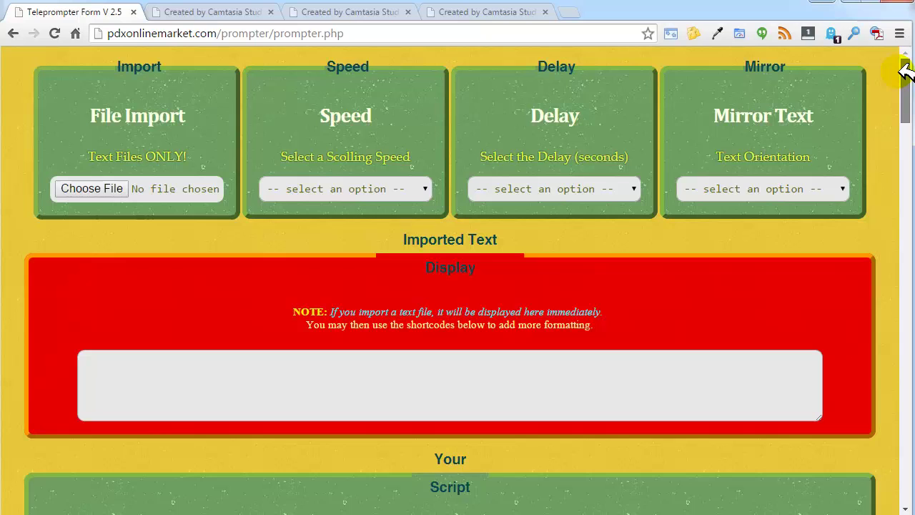
Look through the color and text settings, and examine the alignment options available for H1 text
drag(906, 71, 907, 160)
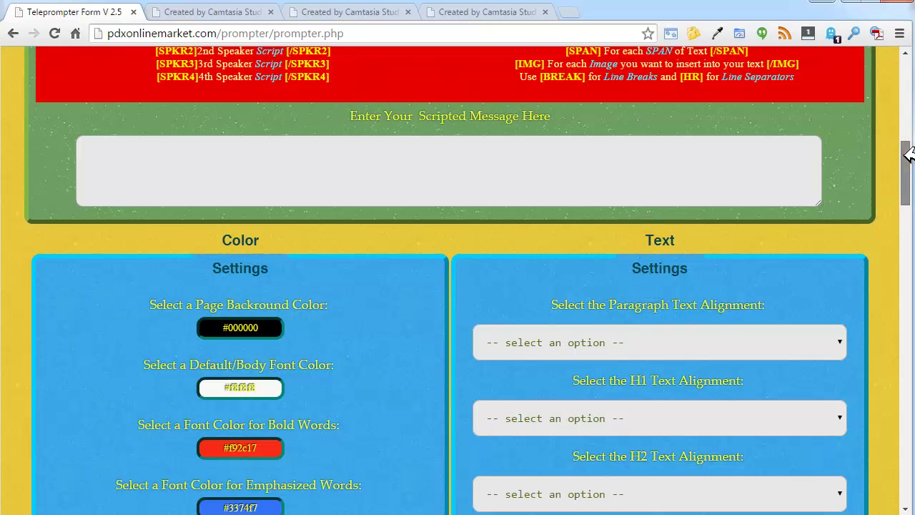
drag(904, 155, 912, 194)
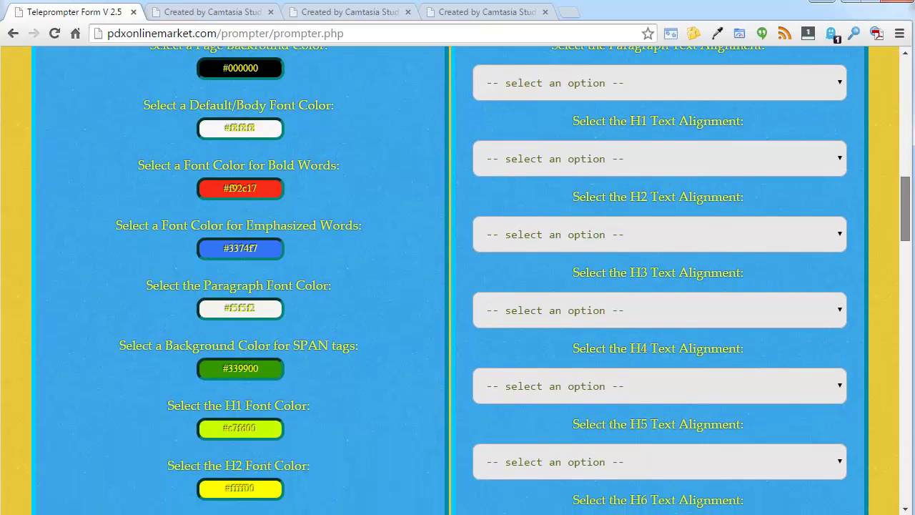
drag(912, 195, 912, 198)
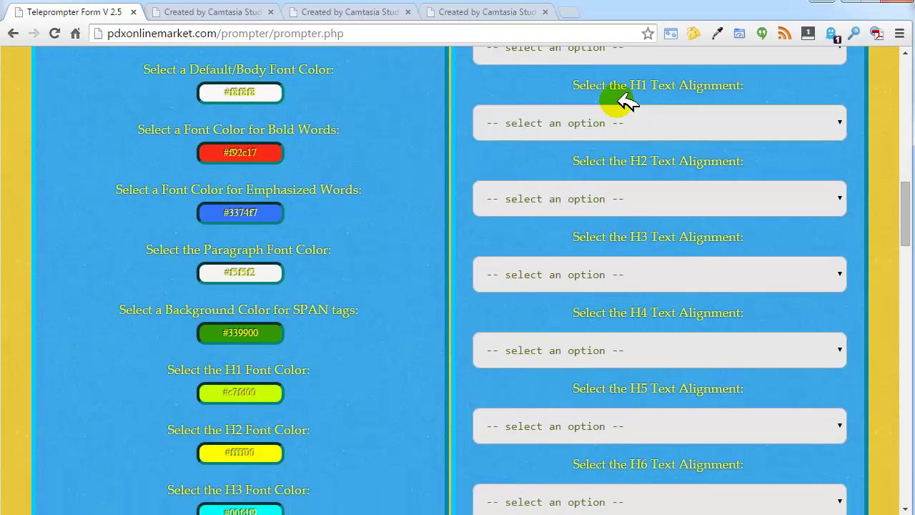
click(624, 127)
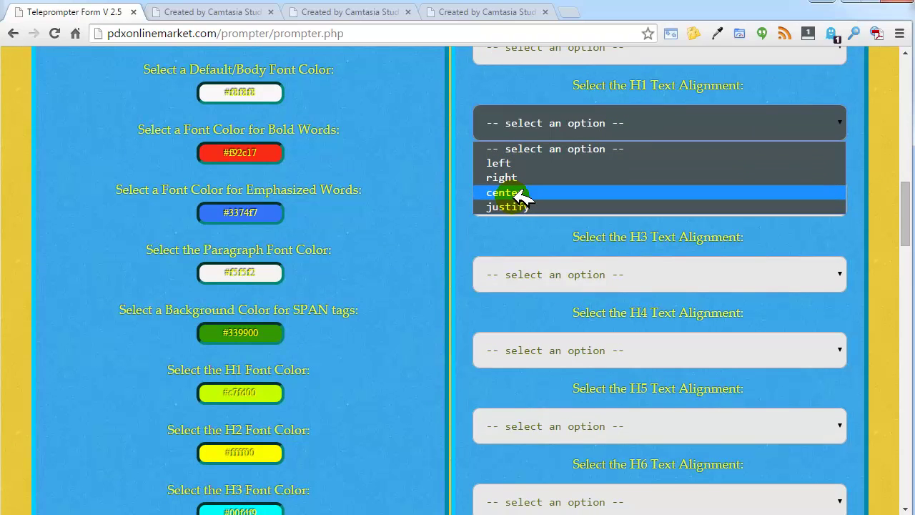
click(535, 94)
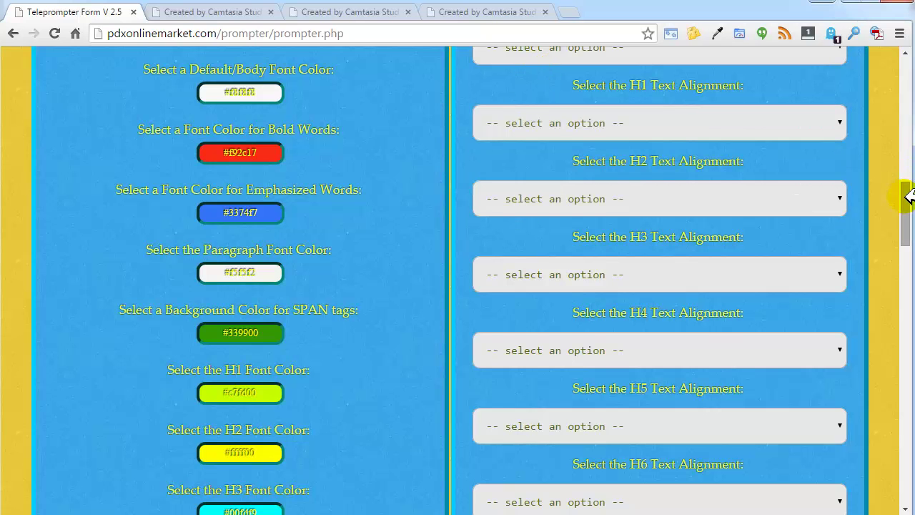
Examine the font weight options for bold and emphasized words and the font style options for 2nd speaker words
drag(911, 194, 908, 260)
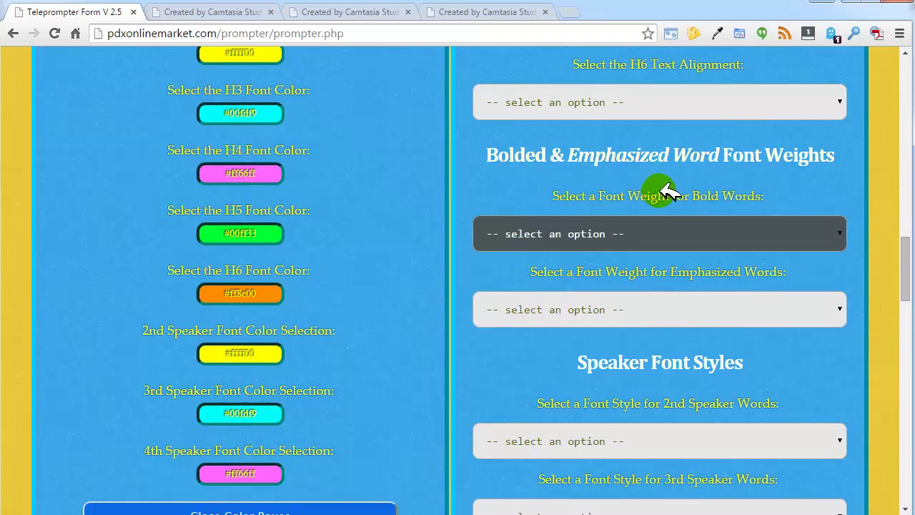
click(555, 238)
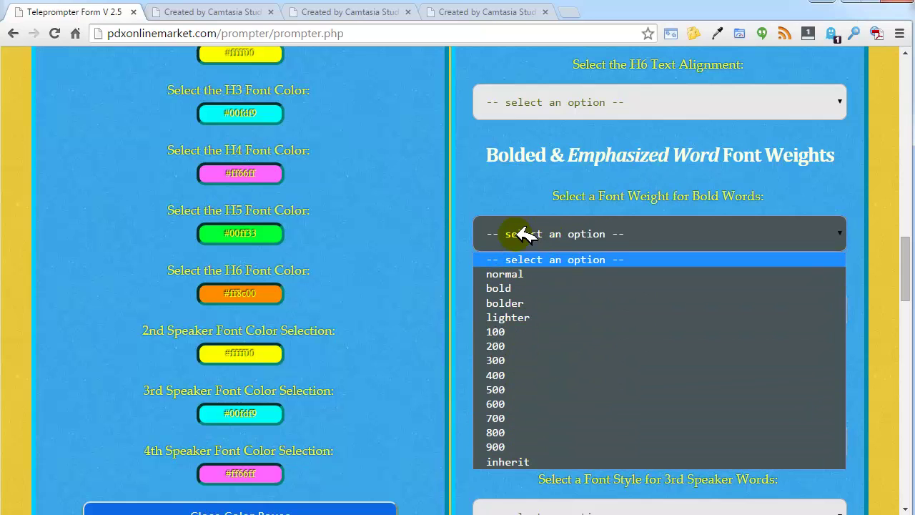
click(527, 205)
scroll(909, 250, down, 3)
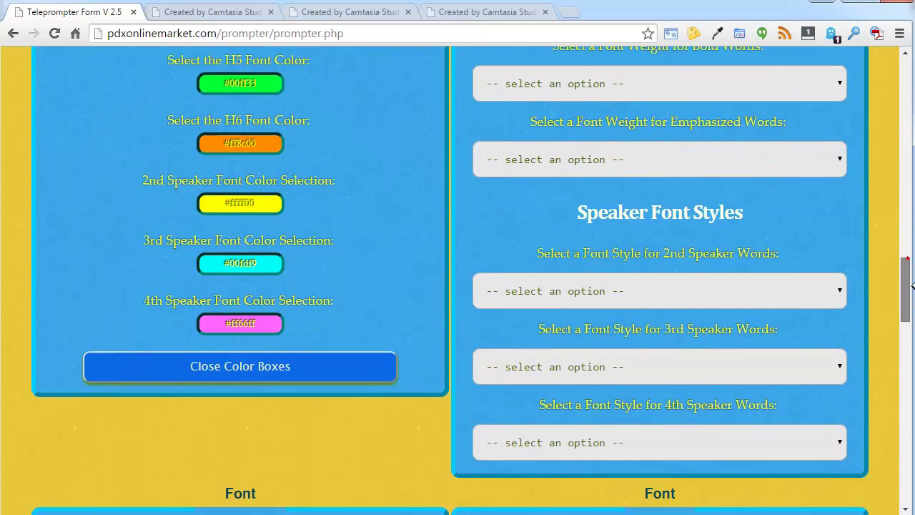
click(664, 118)
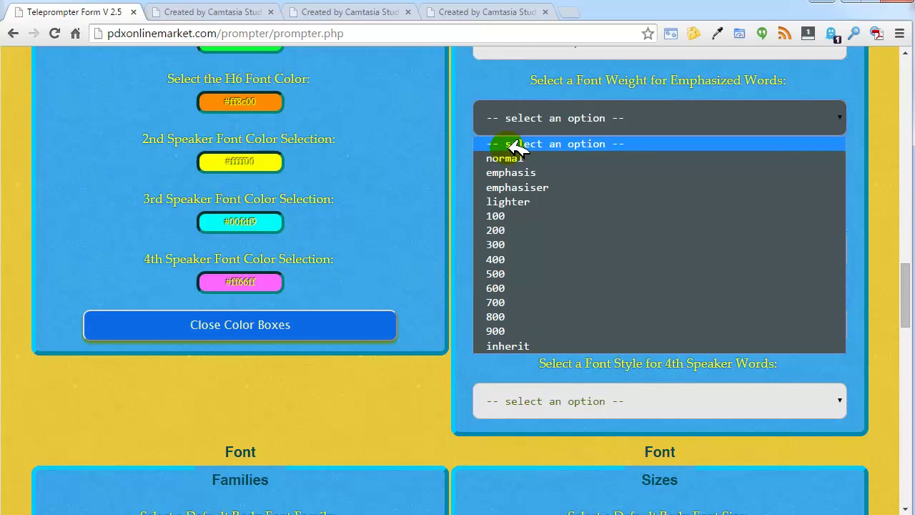
click(522, 89)
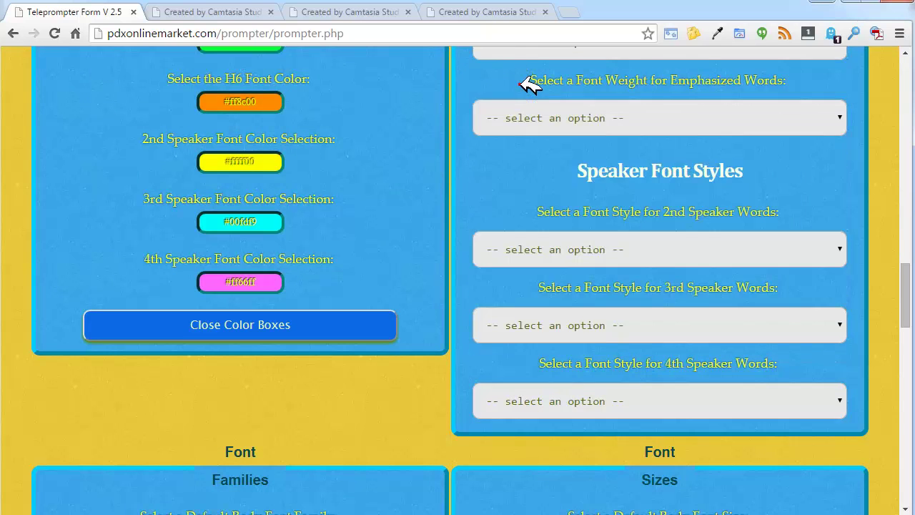
click(685, 256)
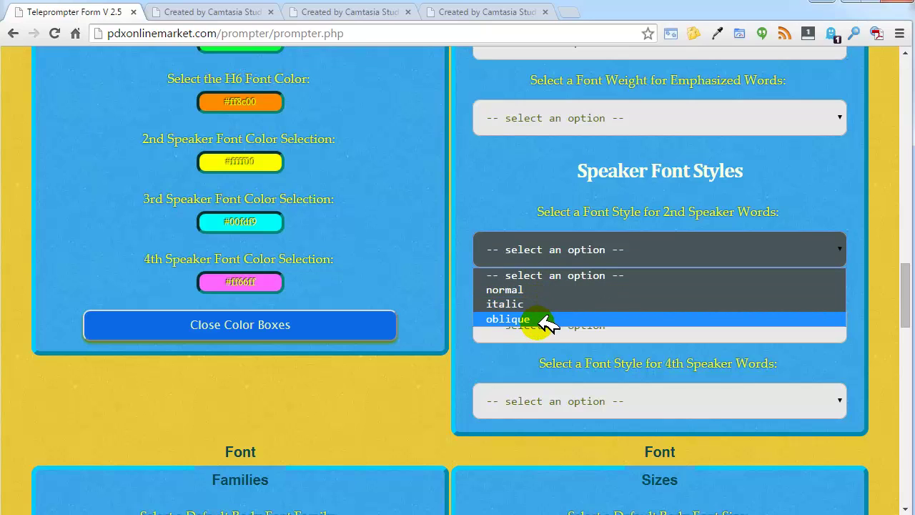
click(527, 200)
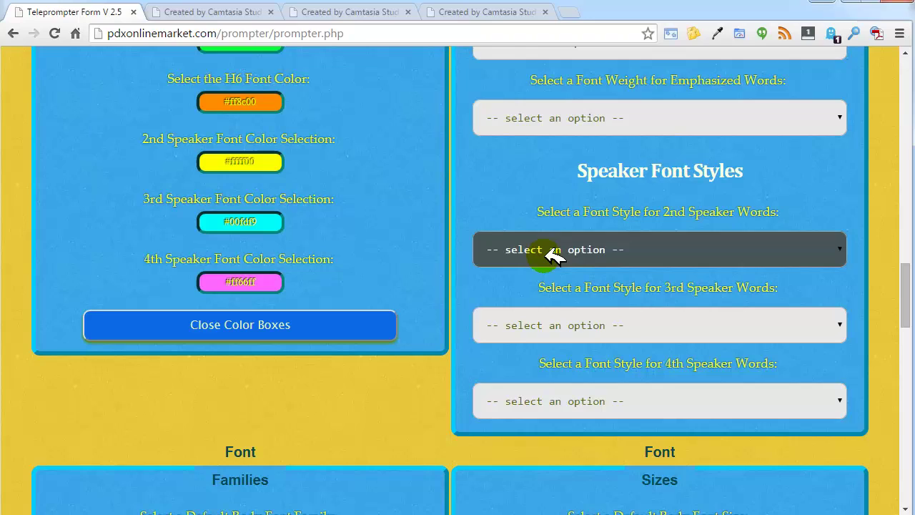
Import the text file shortcode-cheat-sheet.txt into the teleprompter form
drag(906, 296, 907, 76)
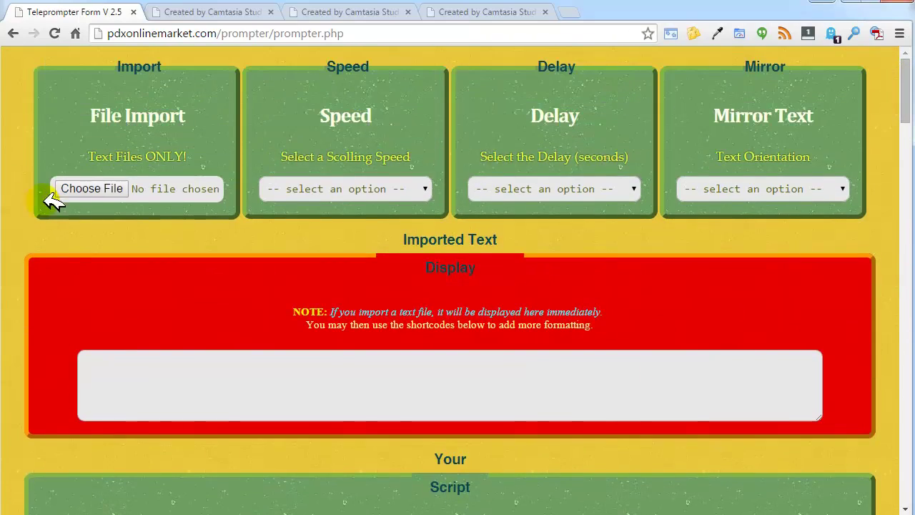
click(76, 189)
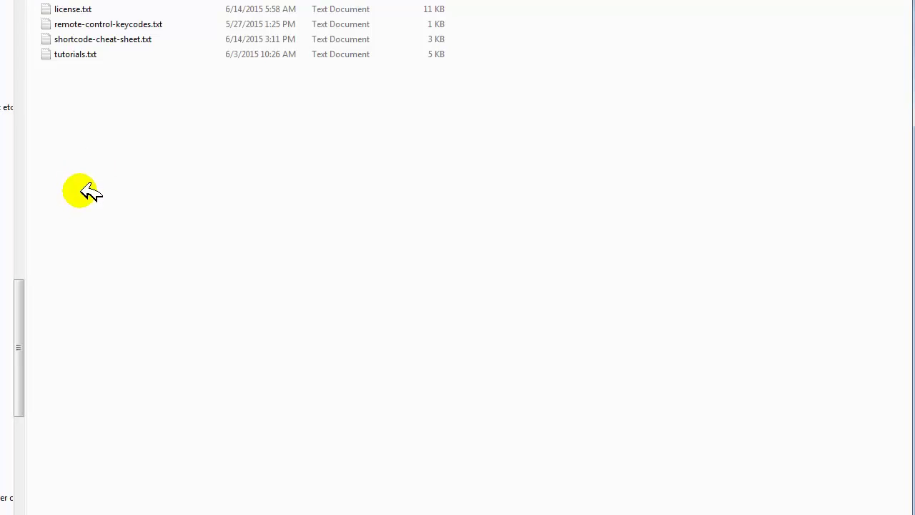
click(121, 38)
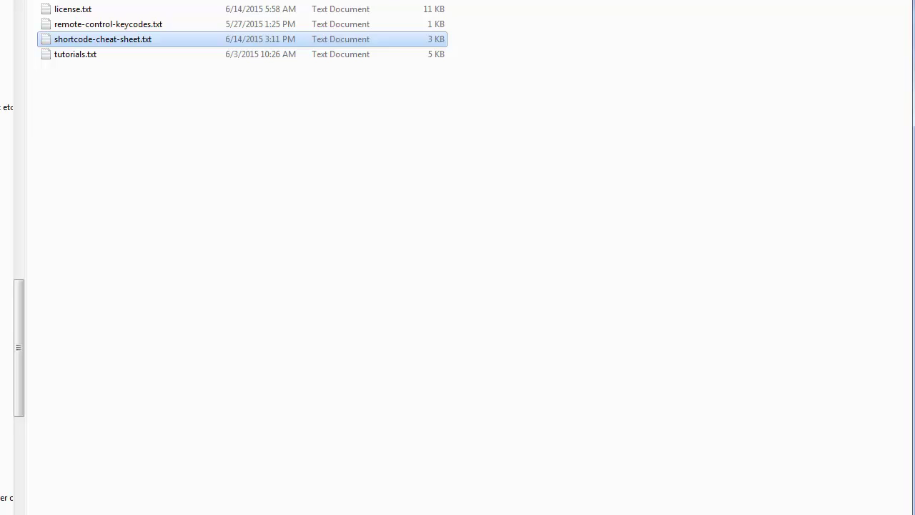
key(Return)
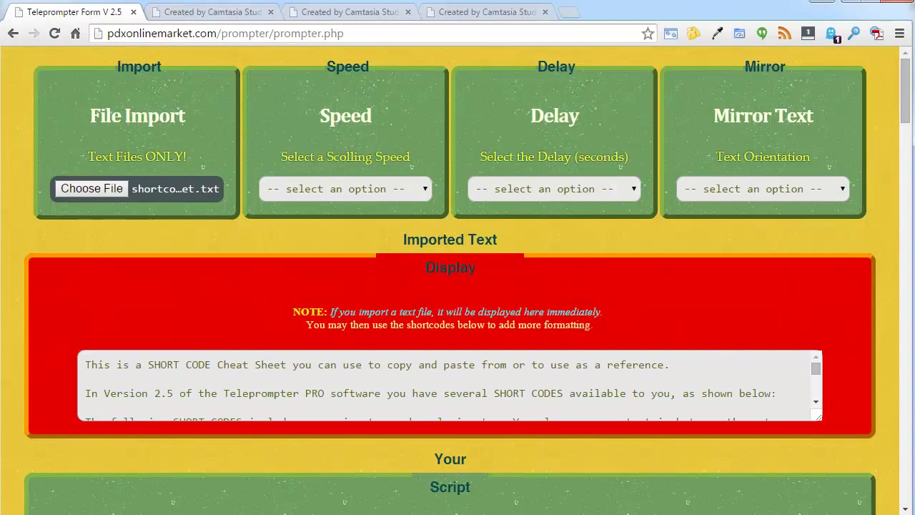
Enlarge the imported text box and highlight the first sentence of the imported cheat sheet
drag(819, 417, 837, 490)
click(111, 366)
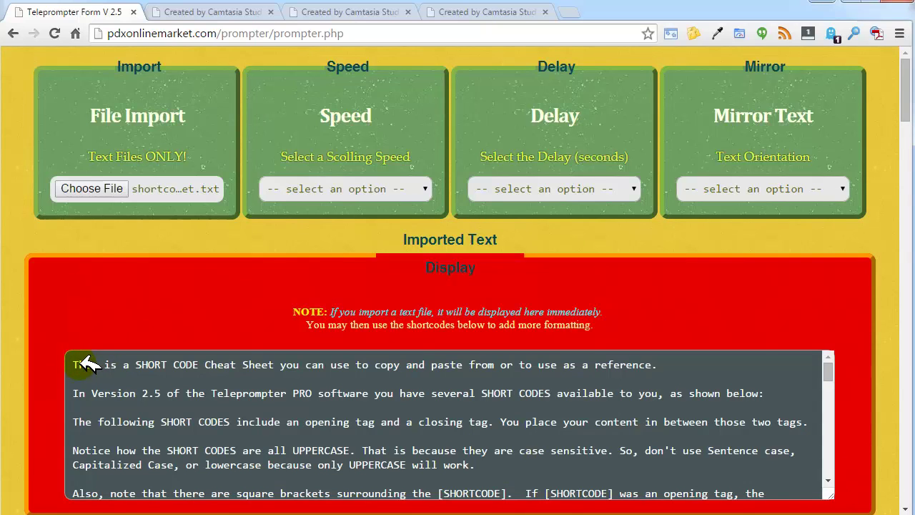
drag(75, 365, 663, 365)
click(663, 365)
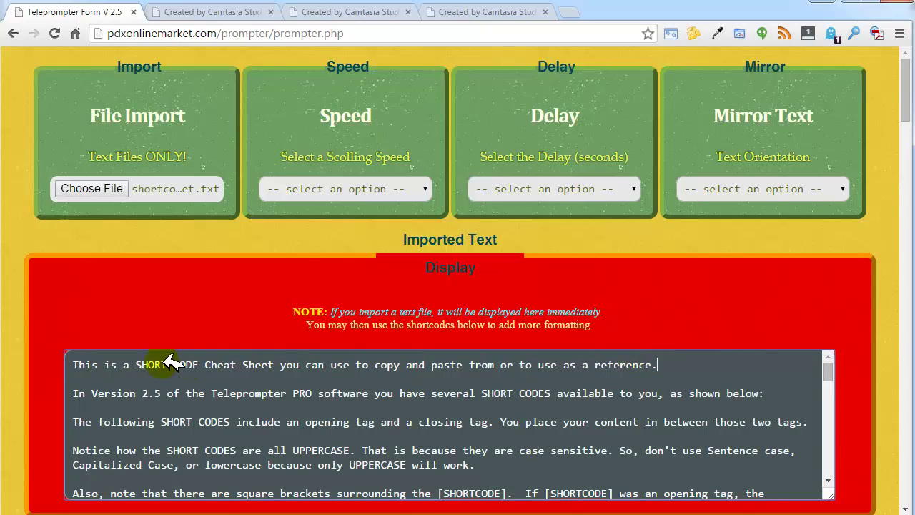
Set the paragraph text alignment to center and the H1 text alignment to right
drag(908, 92, 909, 199)
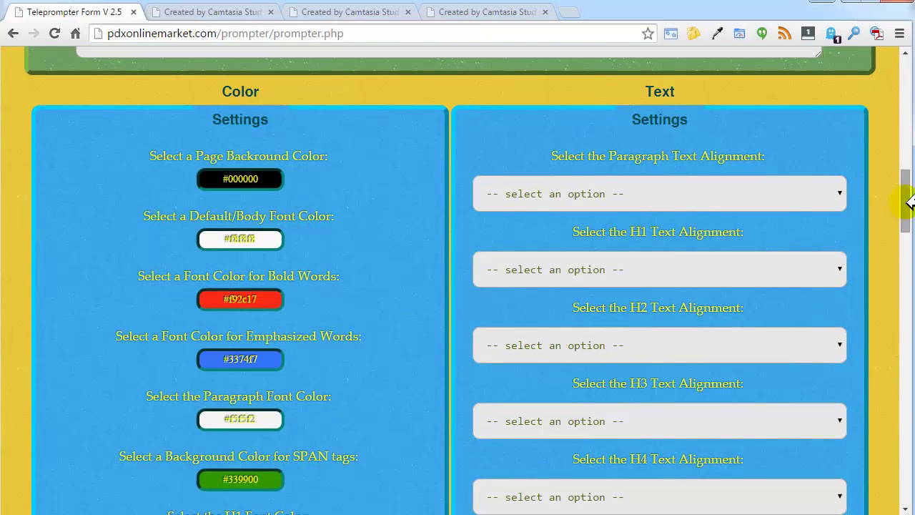
click(640, 192)
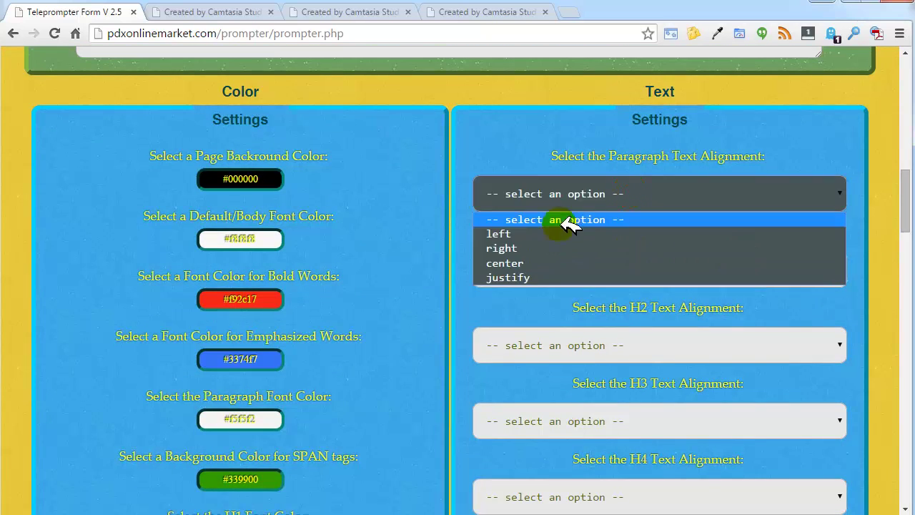
click(541, 262)
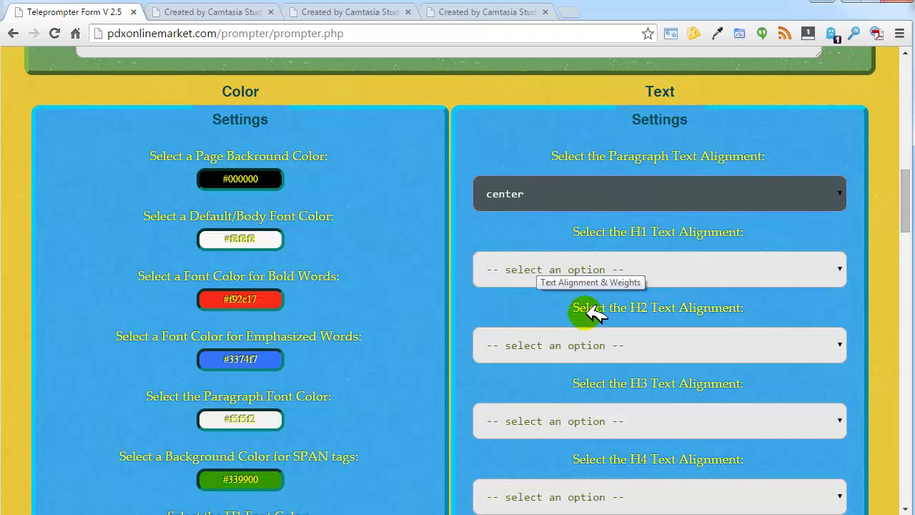
click(644, 266)
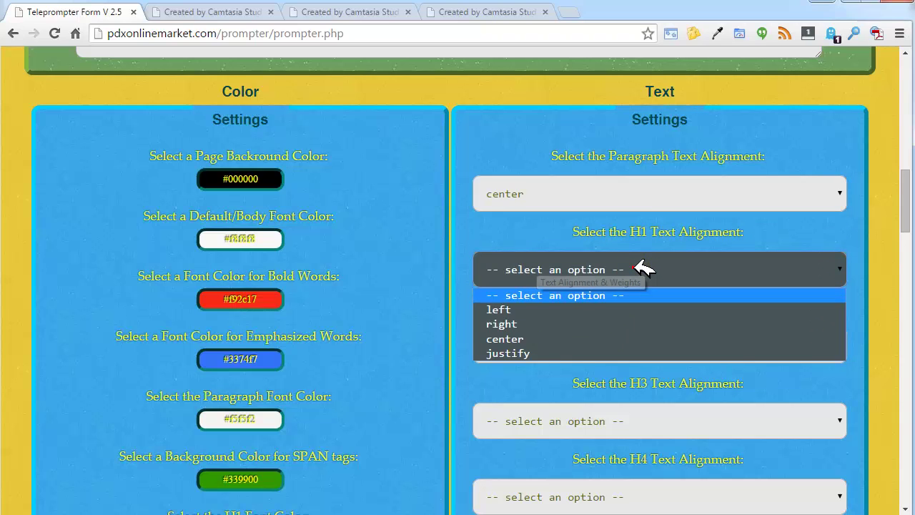
click(553, 324)
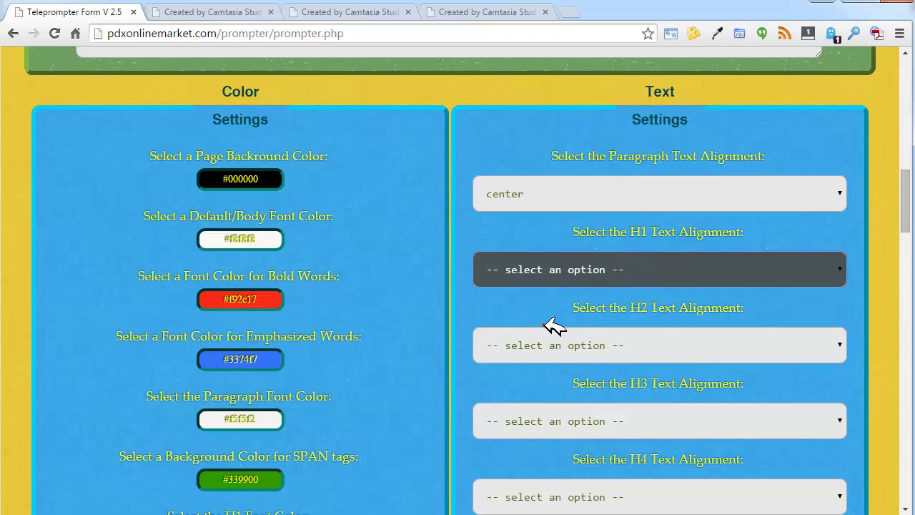
Set the H2 text alignment to left and the H3 text alignment to center
click(587, 338)
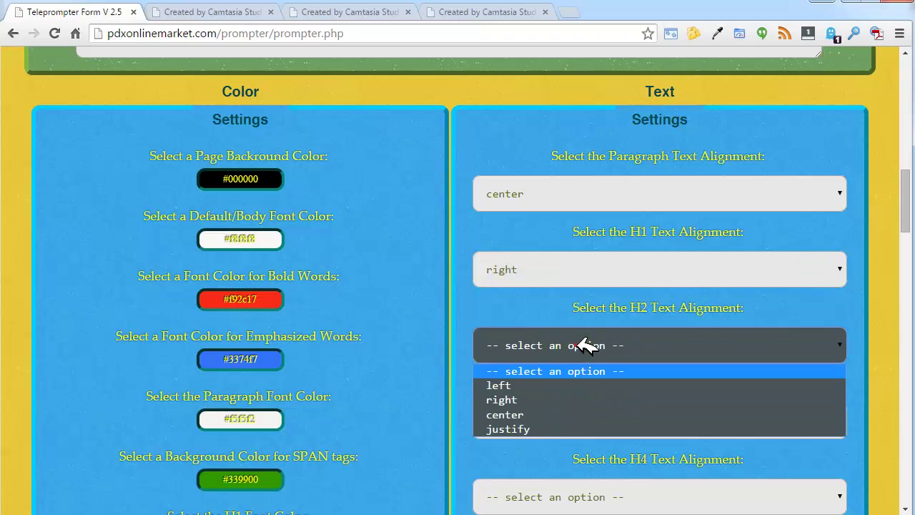
click(524, 386)
click(597, 423)
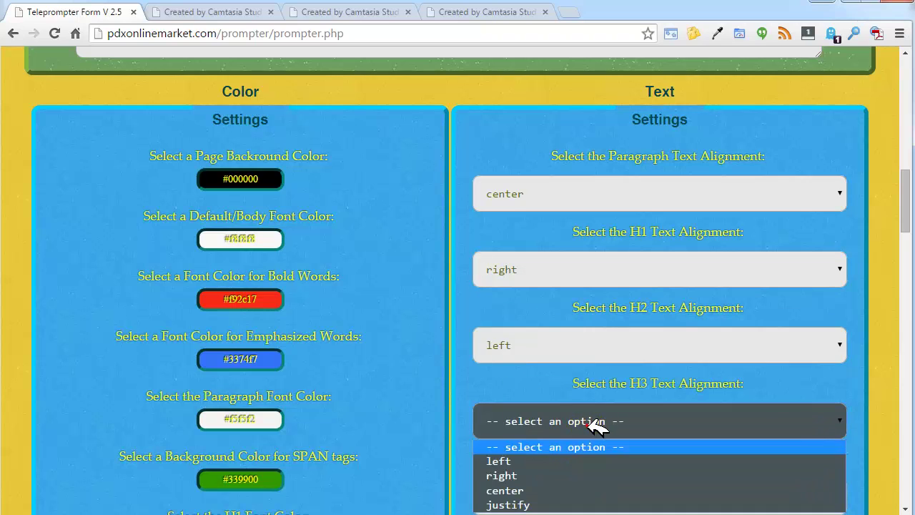
click(521, 491)
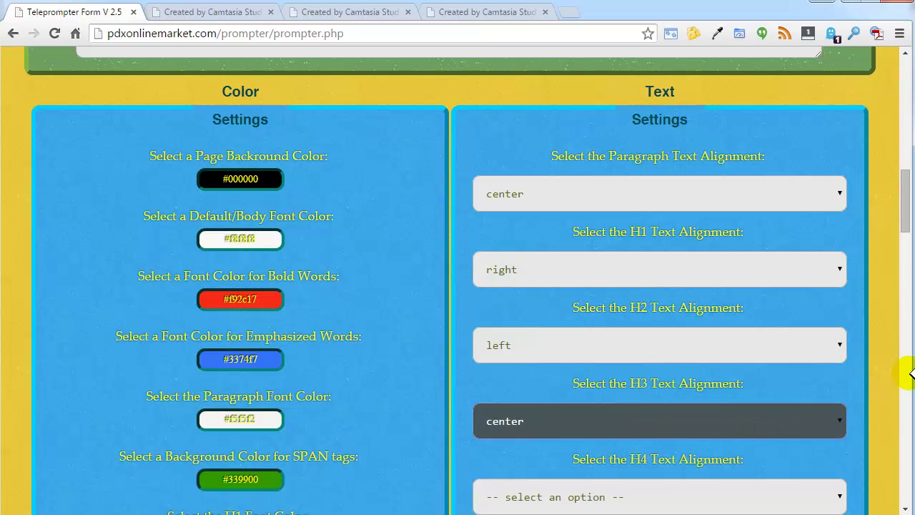
Set the H4 text alignment to right and the H5 text alignment to left
drag(906, 211, 910, 243)
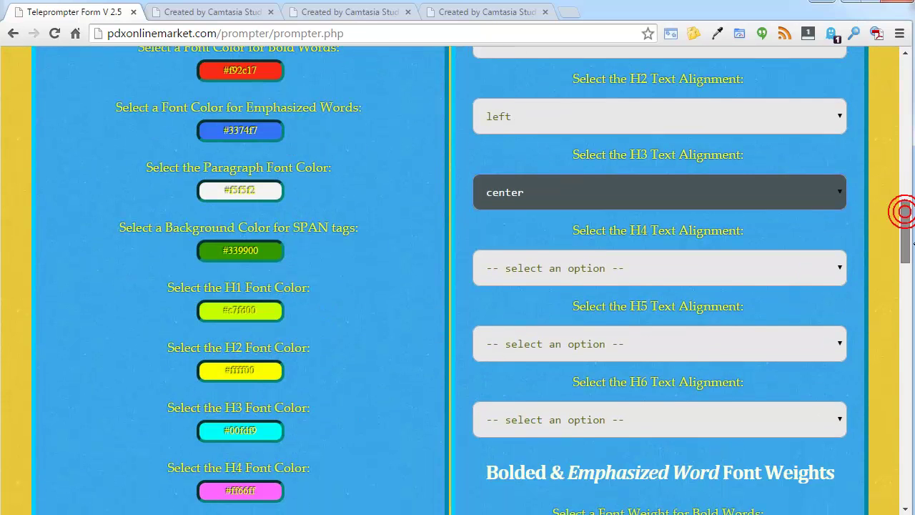
click(606, 262)
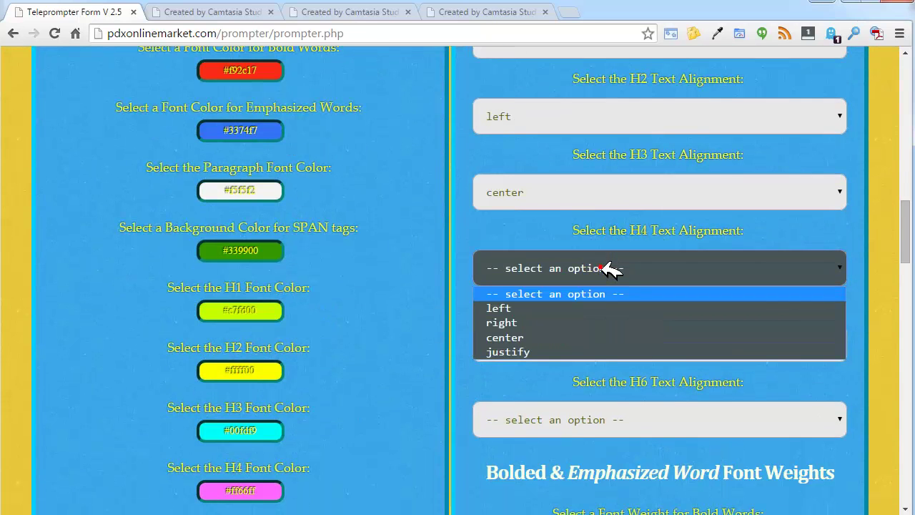
click(565, 323)
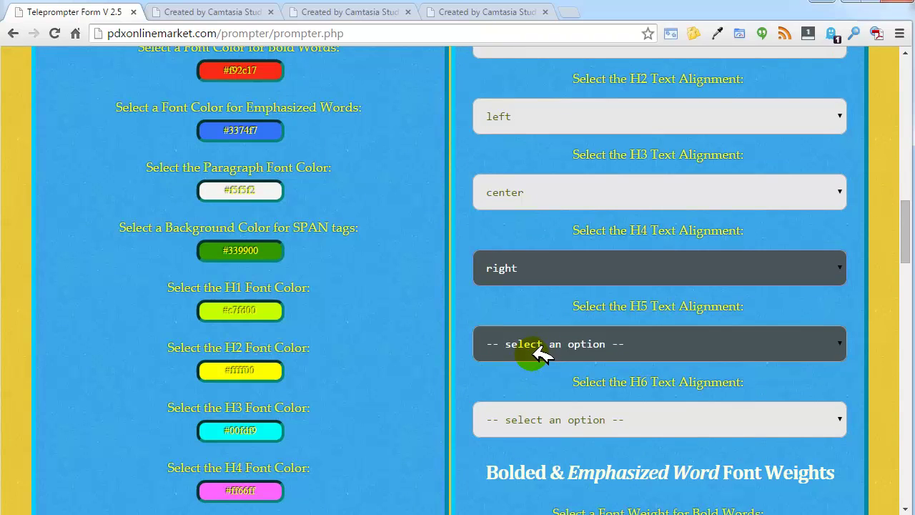
click(540, 346)
click(511, 384)
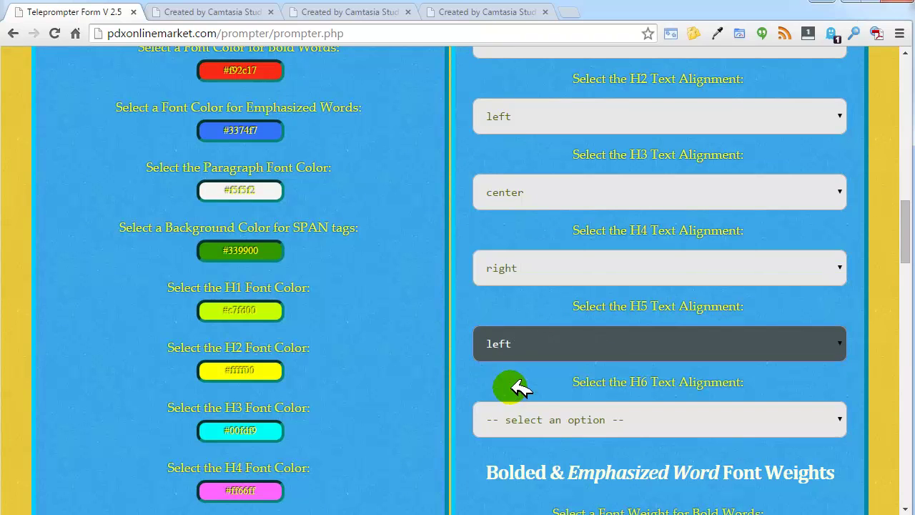
Set the H6 text alignment to center
click(516, 416)
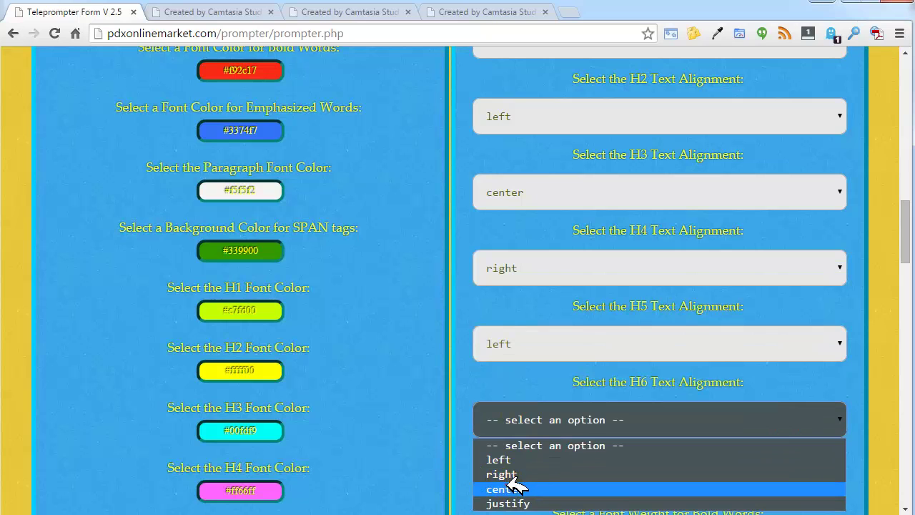
click(515, 489)
Set the font weight for bold words to bolder and for emphasized words to emphasiser
click(902, 223)
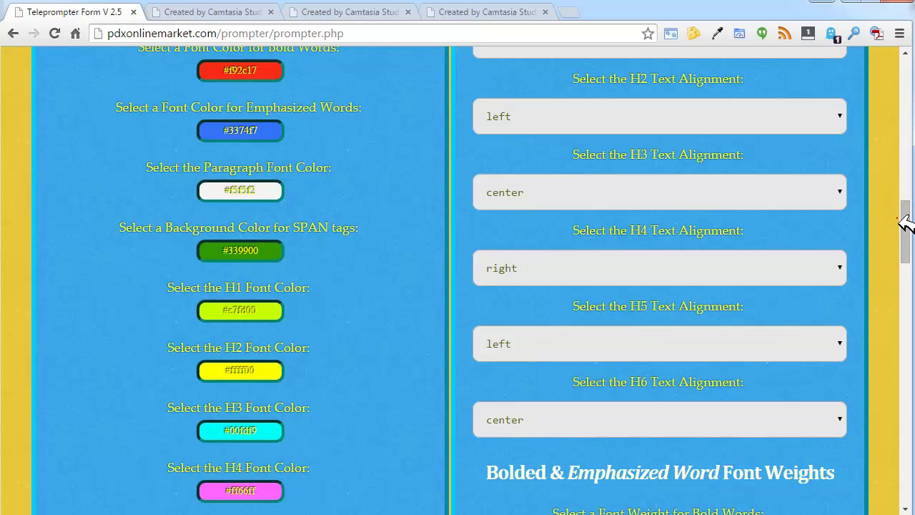
drag(907, 224, 908, 269)
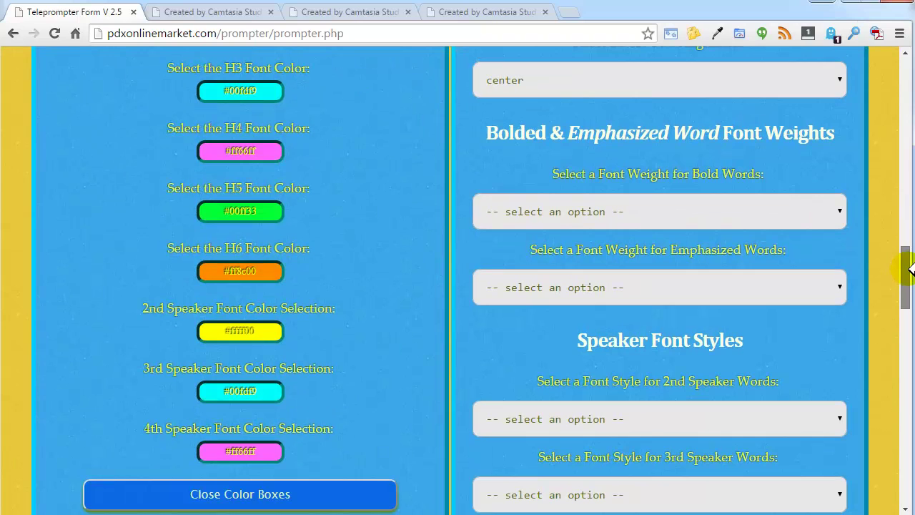
click(561, 196)
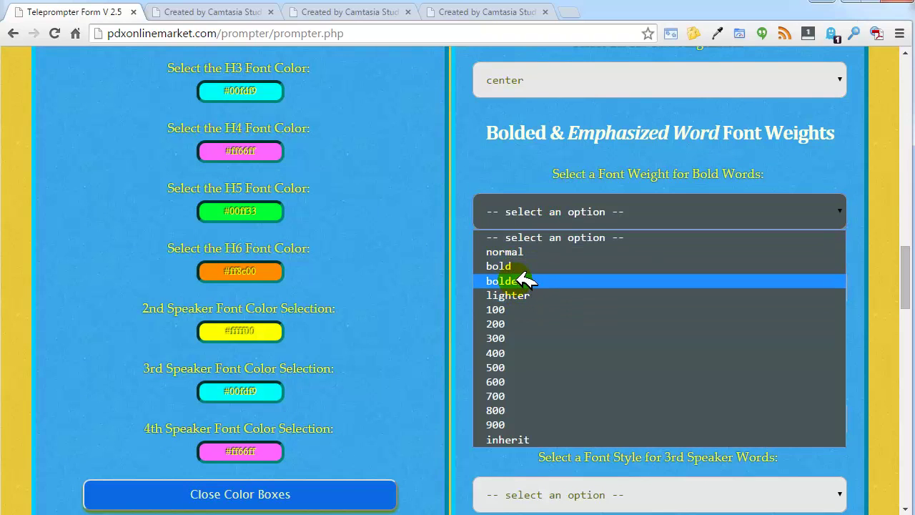
click(528, 281)
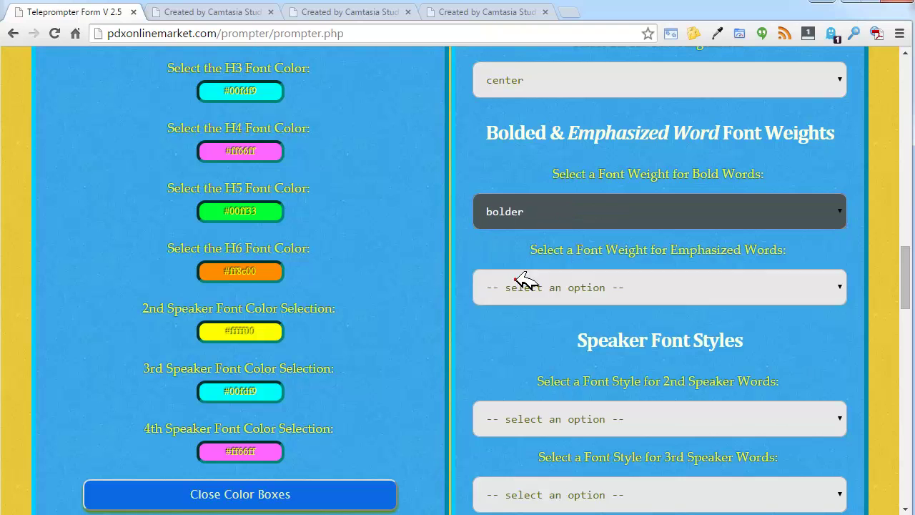
click(693, 288)
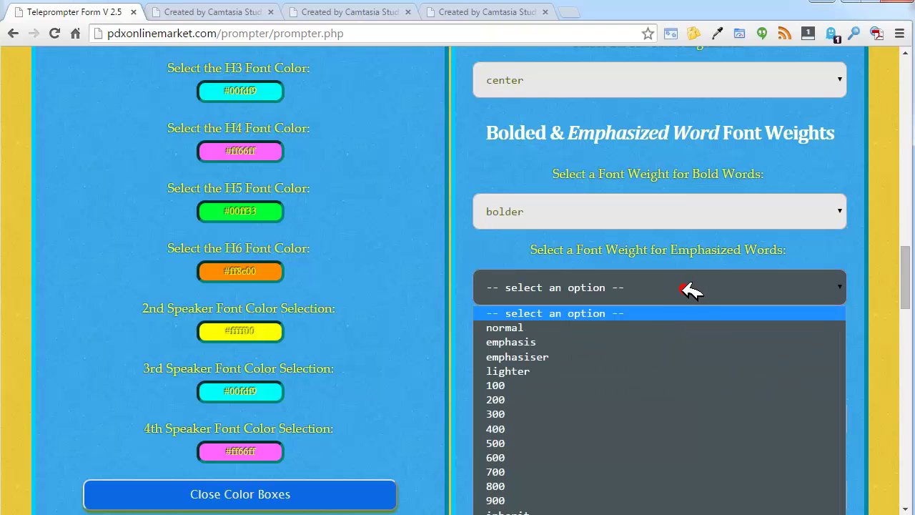
click(543, 354)
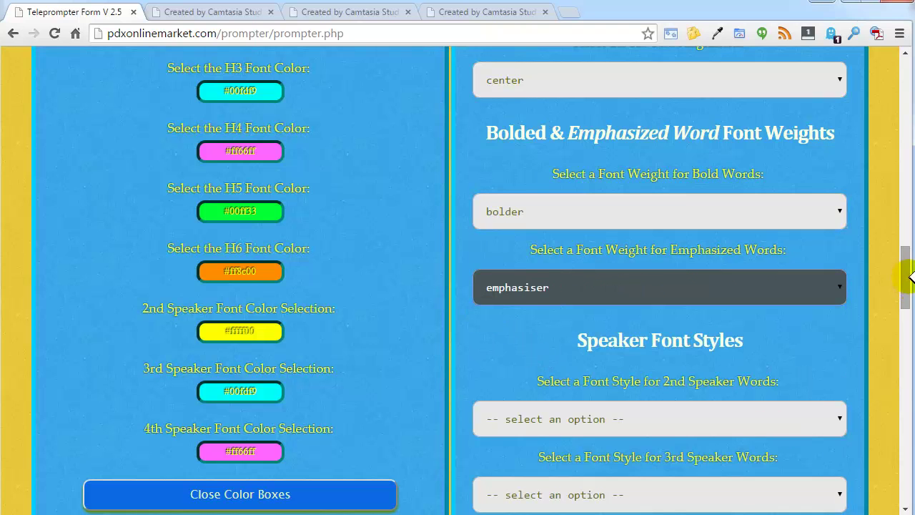
Set the speaker font styles to italic for the 2nd speaker, normal for the 3rd and oblique for the 4th
mouse_move(907, 278)
mouse_down()
mouse_move(907, 322)
mouse_move(907, 283)
mouse_up()
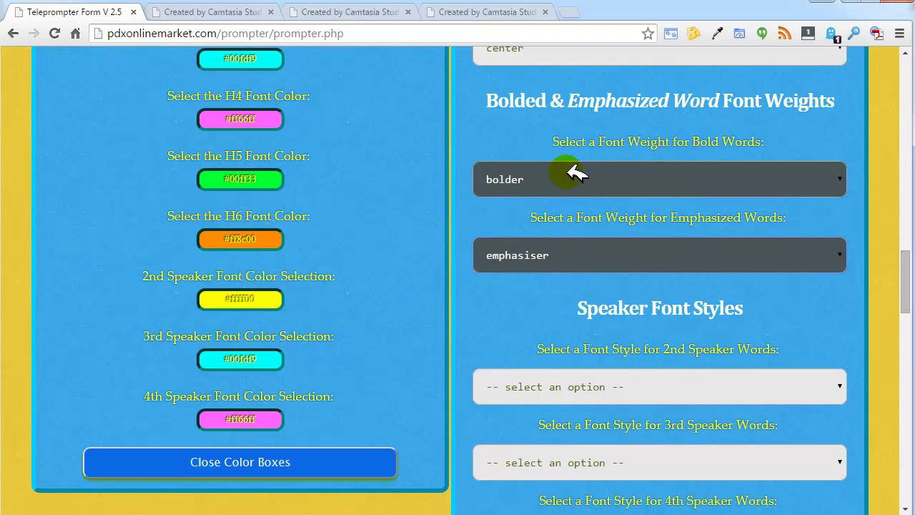
drag(910, 269, 907, 286)
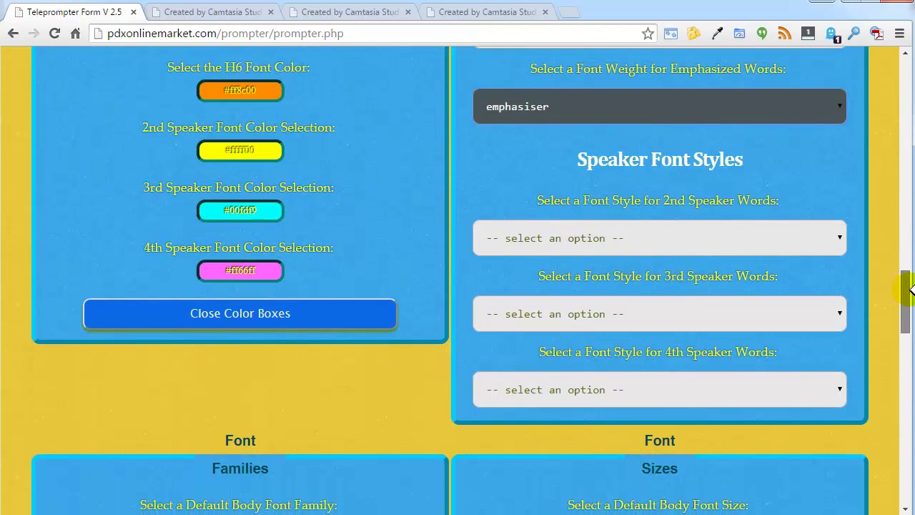
click(633, 245)
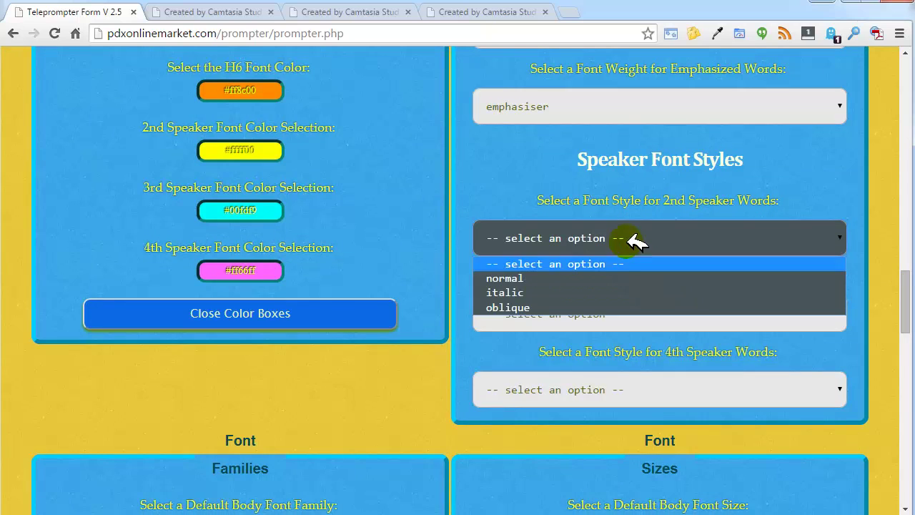
click(552, 293)
click(583, 314)
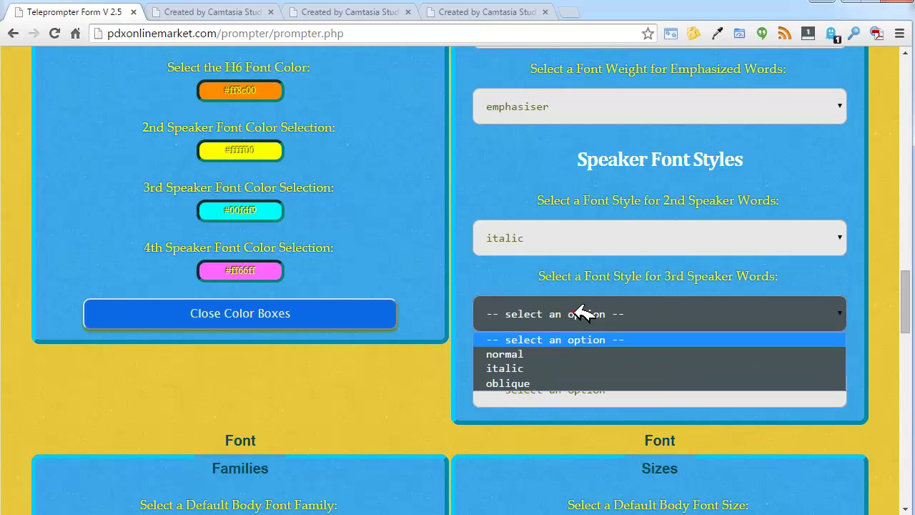
click(525, 353)
click(605, 399)
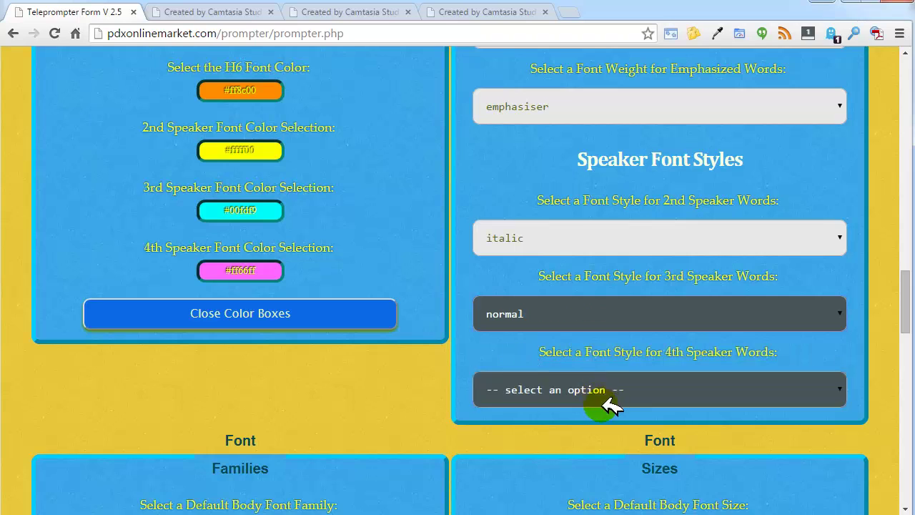
click(570, 386)
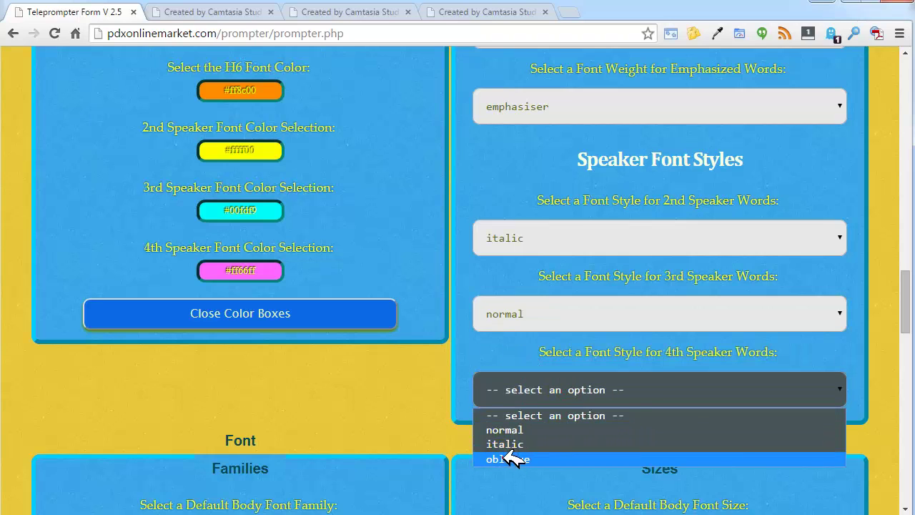
click(510, 459)
Set the teleprompter's scrolling speed to 5
drag(910, 313, 909, 61)
click(339, 189)
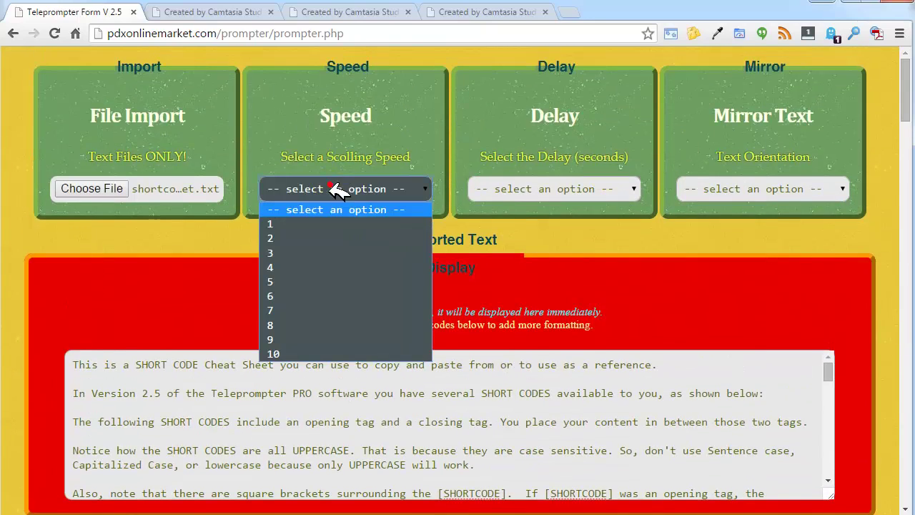
click(307, 284)
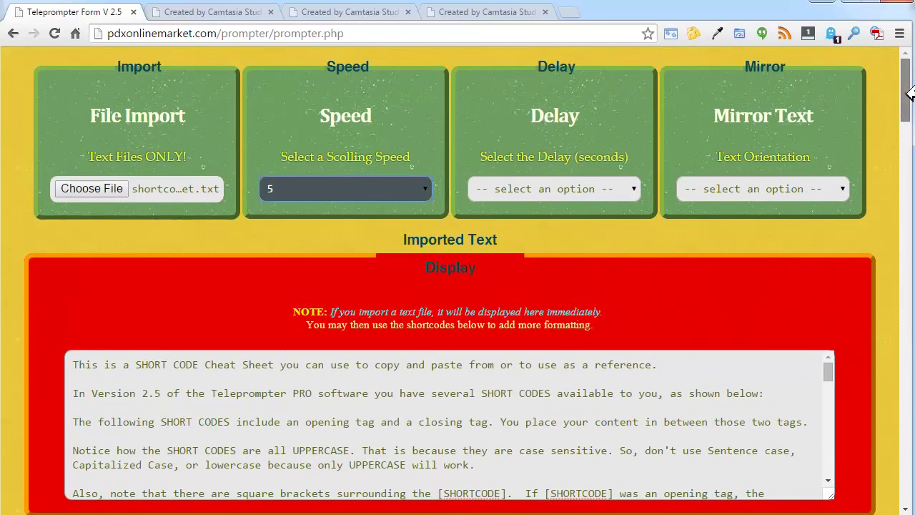
Run the teleprompter with the chosen settings to check the formatted script, and return to the form's font families and sizes
drag(910, 93, 910, 483)
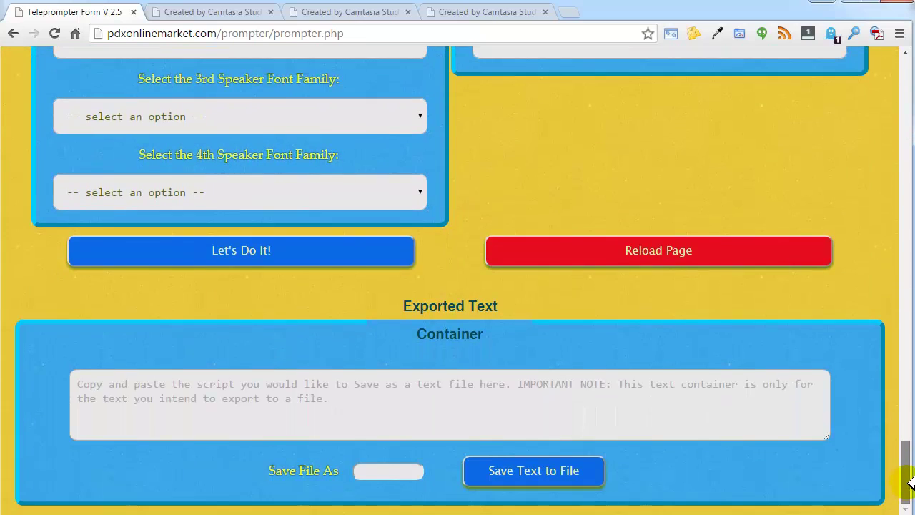
click(203, 252)
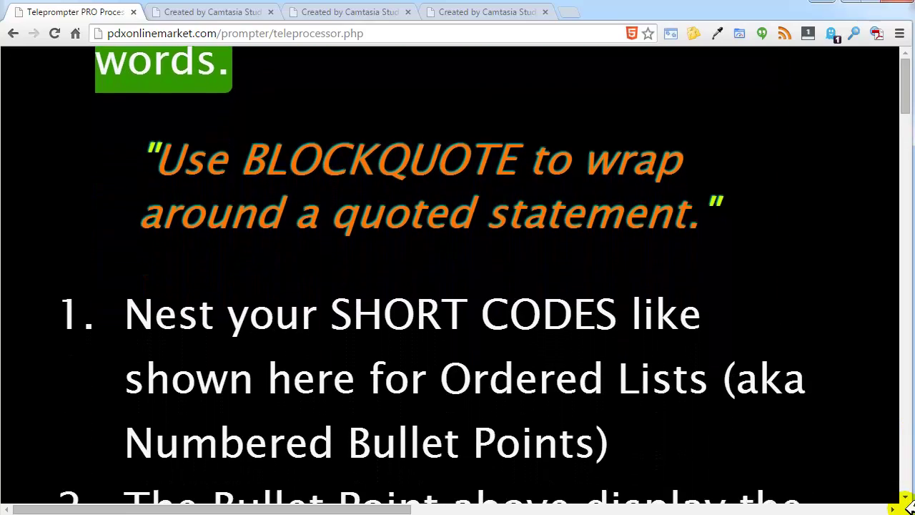
click(14, 34)
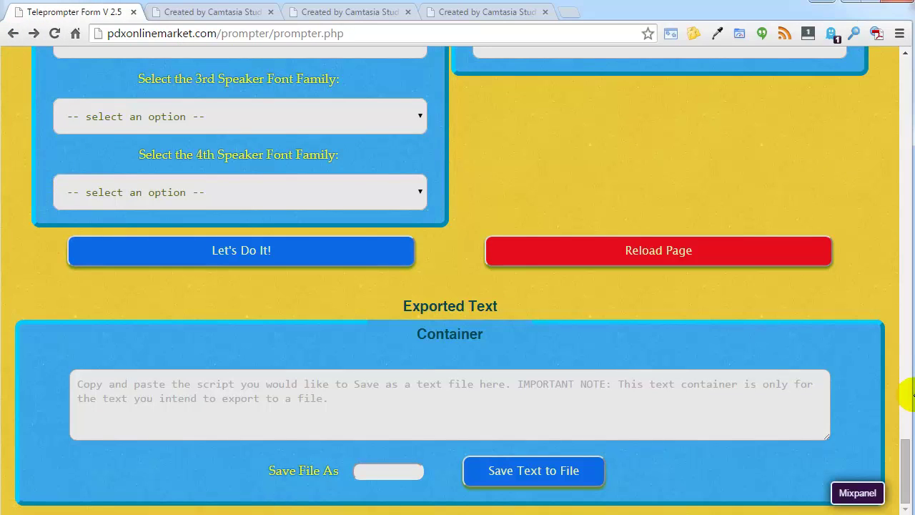
drag(907, 453, 910, 318)
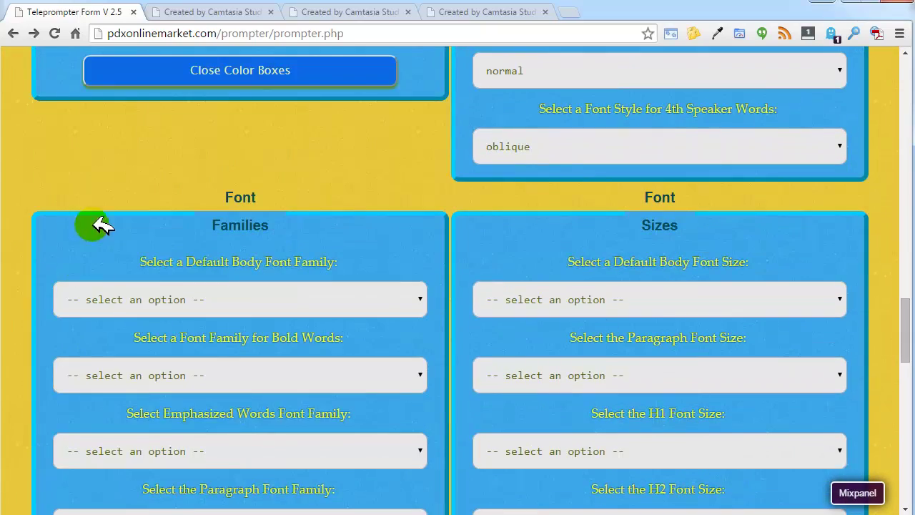